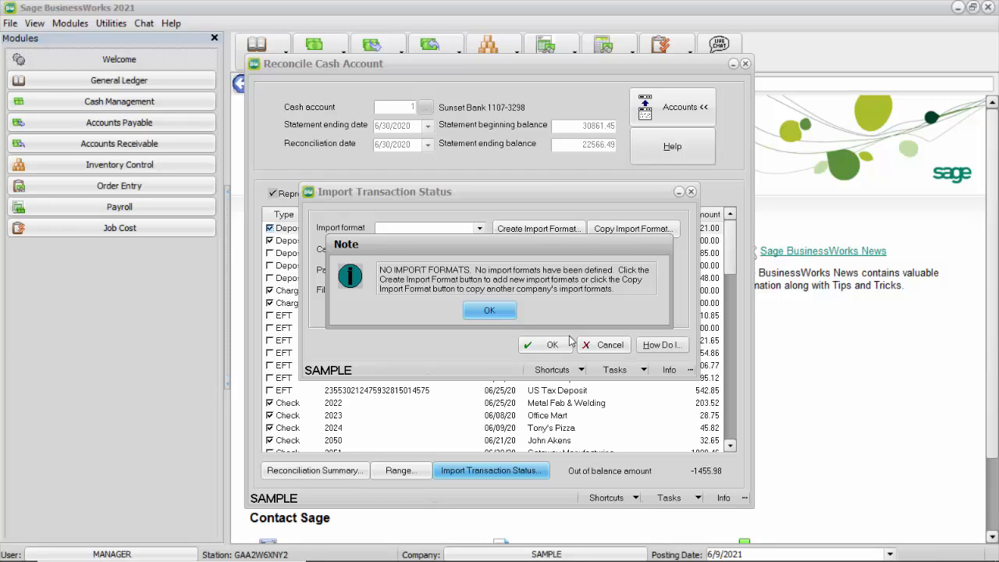
Step: Dismiss the no-import-formats note and start creating a new import format
left_click(487, 313)
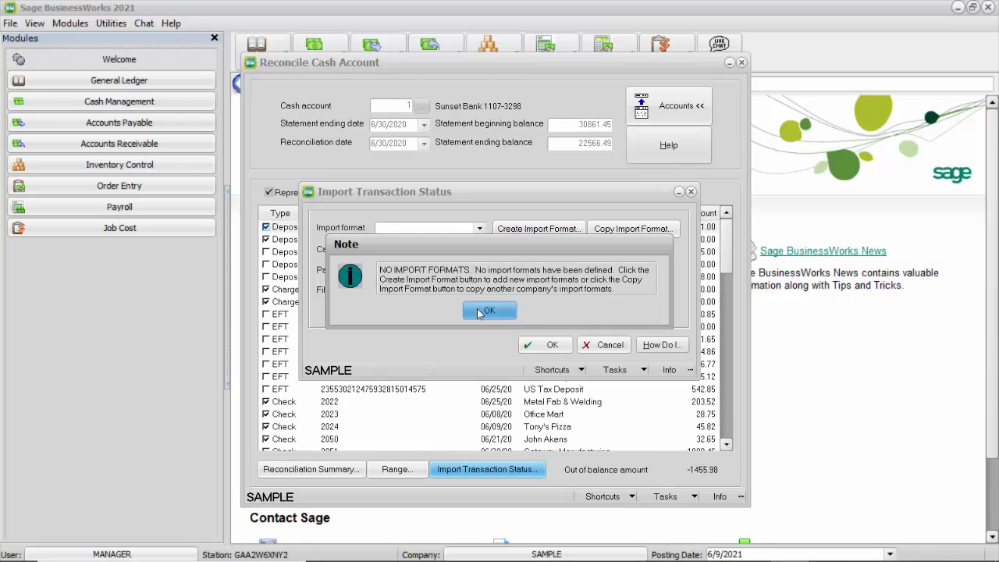
left_click(484, 308)
left_click(487, 310)
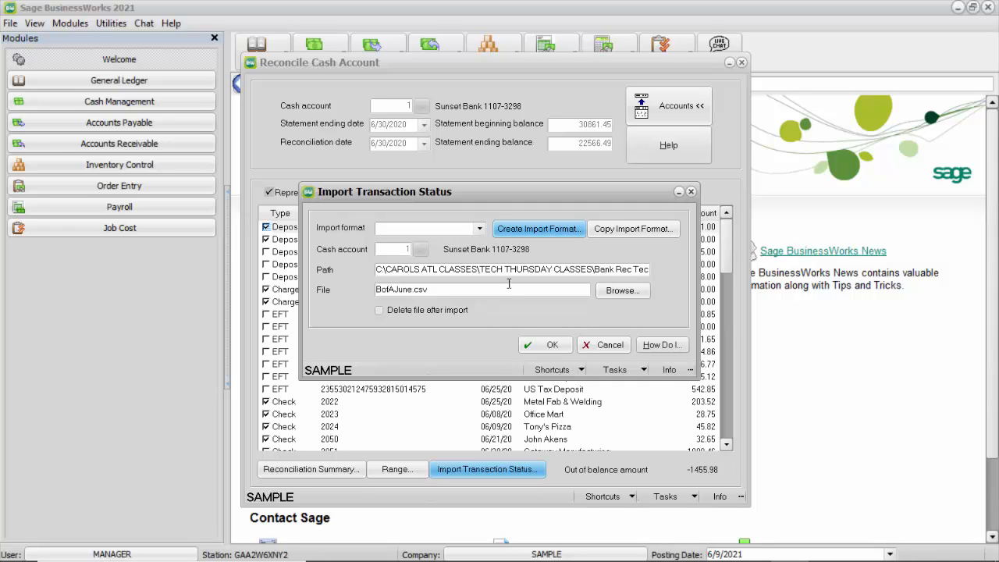
left_click(544, 230)
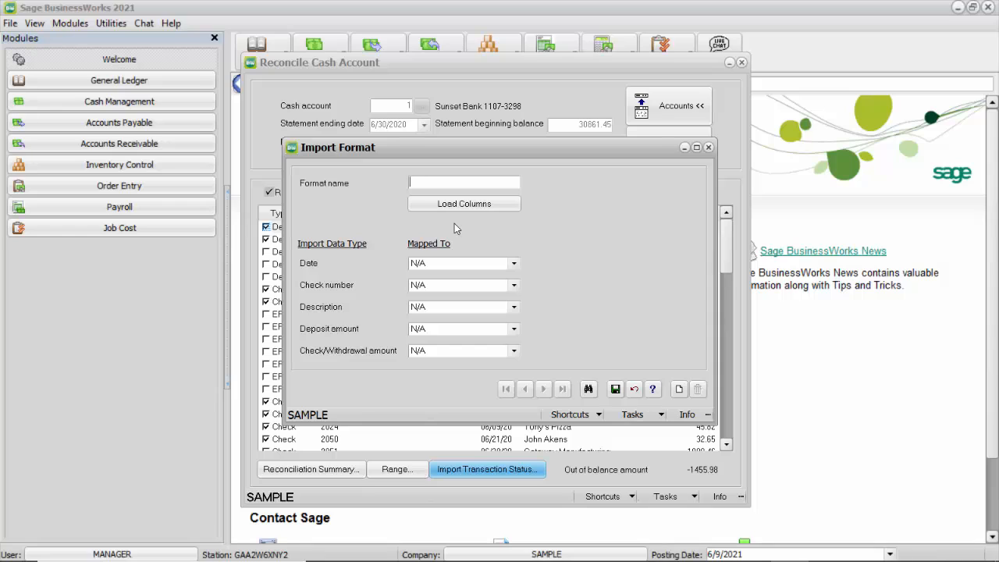
Step: Name the import format BOFA and load its columns from BofAJune.csv
type("BOFA")
left_click(461, 207)
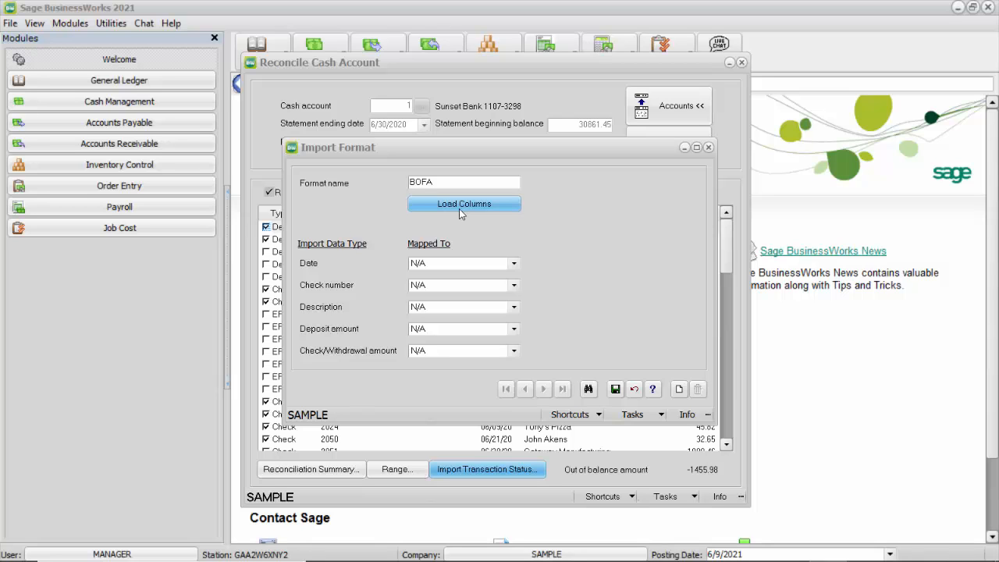
left_click(460, 206)
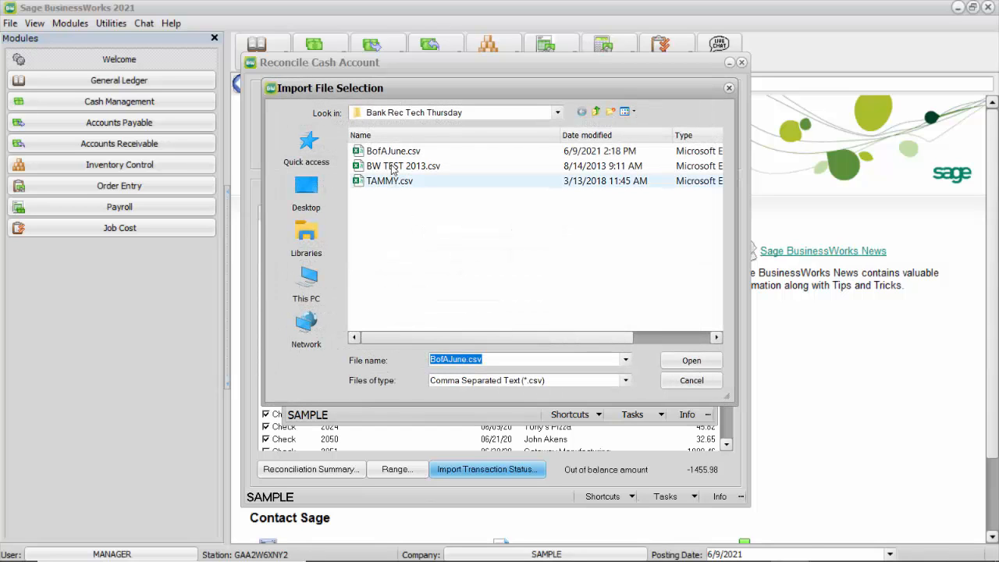
left_click(402, 152)
left_click(692, 361)
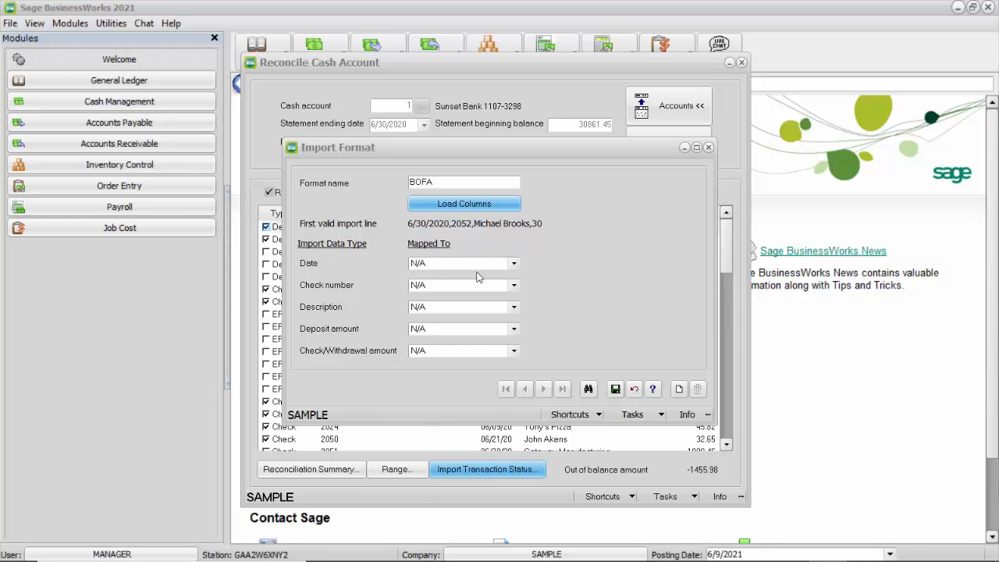
Step: Map Date to Column 1, Check number to Column 2 and Description to Column 3
left_click(514, 263)
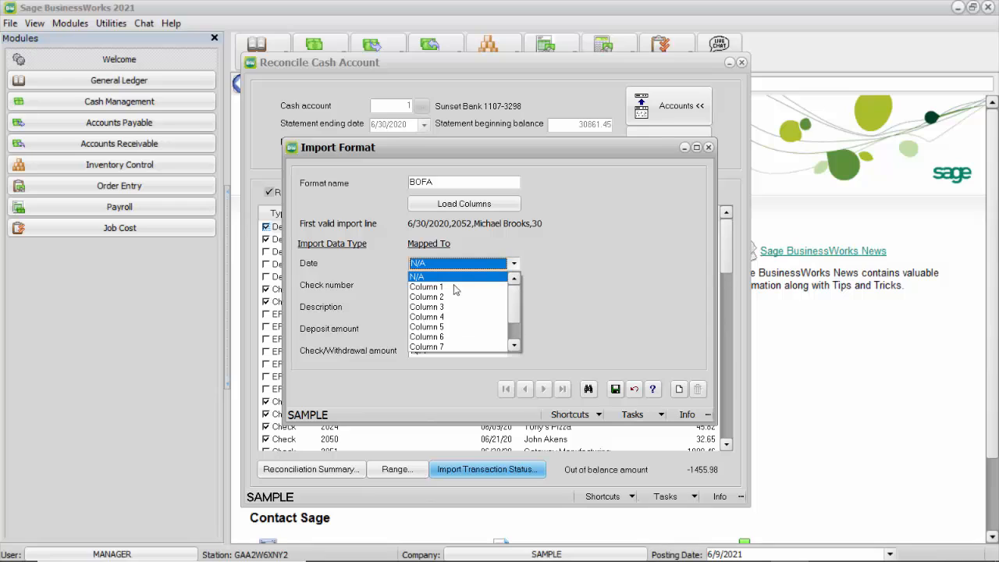
left_click(455, 288)
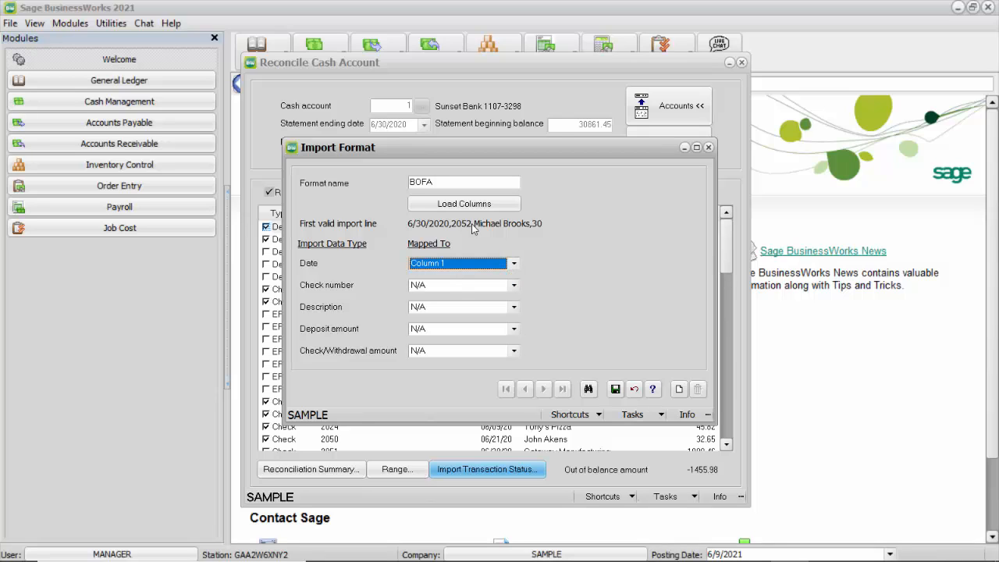
left_click(502, 286)
left_click(434, 319)
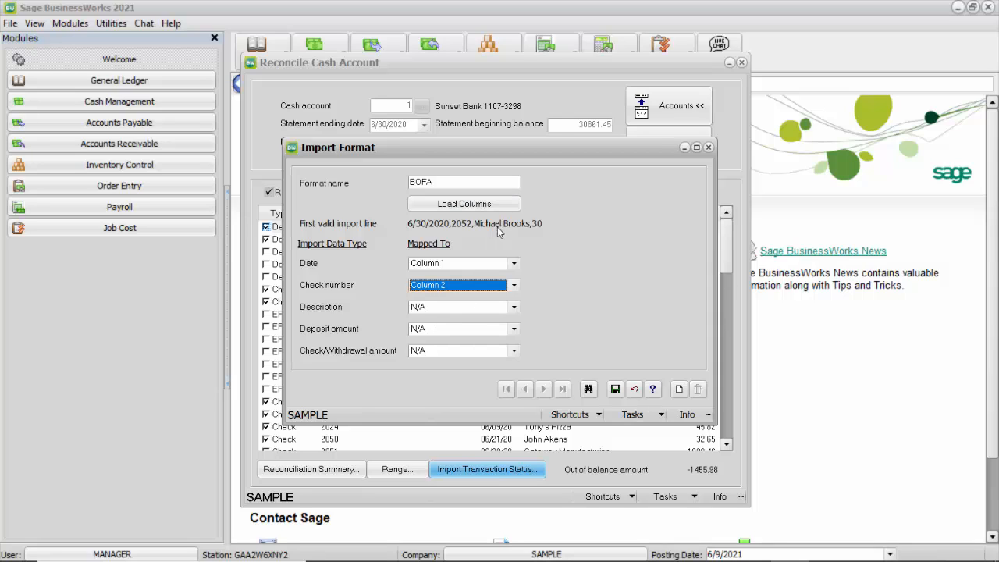
left_click(509, 312)
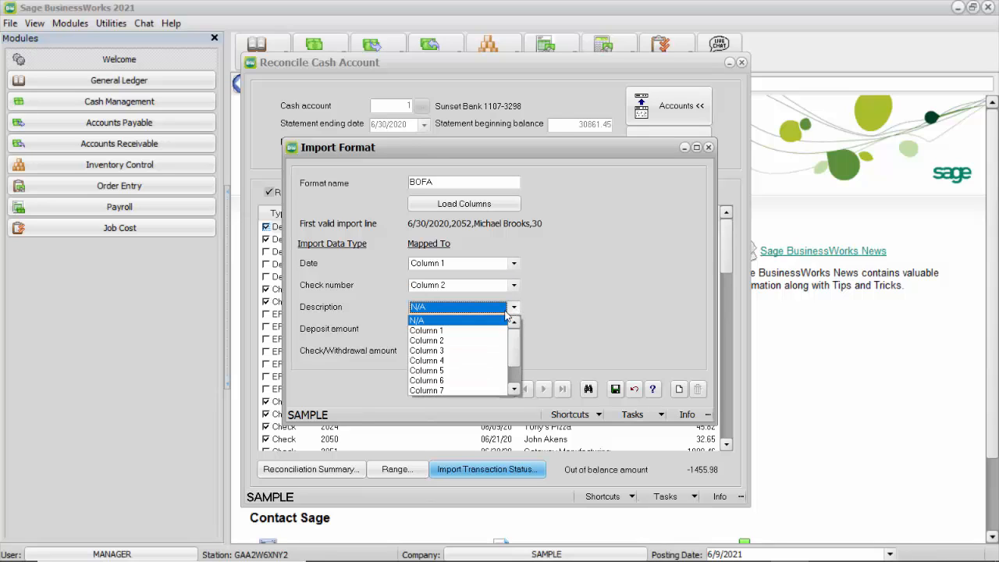
left_click(451, 351)
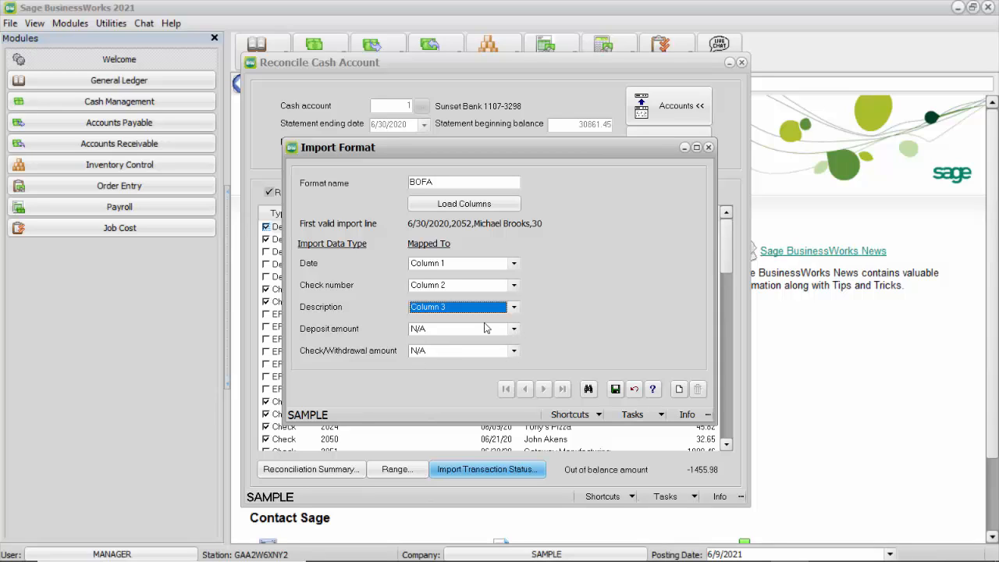
Step: Map both Deposit amount and Check/Withdrawal amount to Column 4
left_click(513, 330)
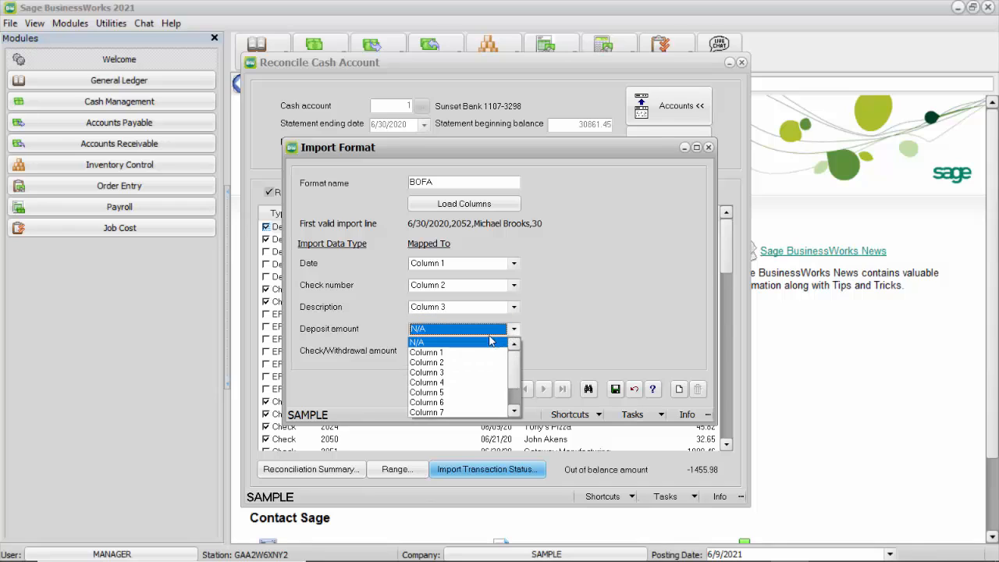
left_click(441, 383)
left_click(513, 352)
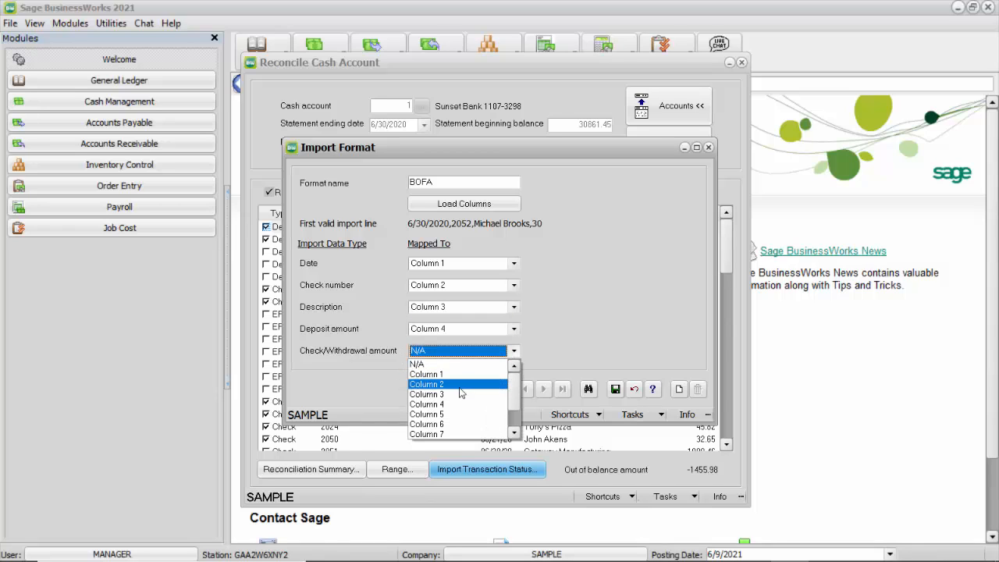
left_click(451, 404)
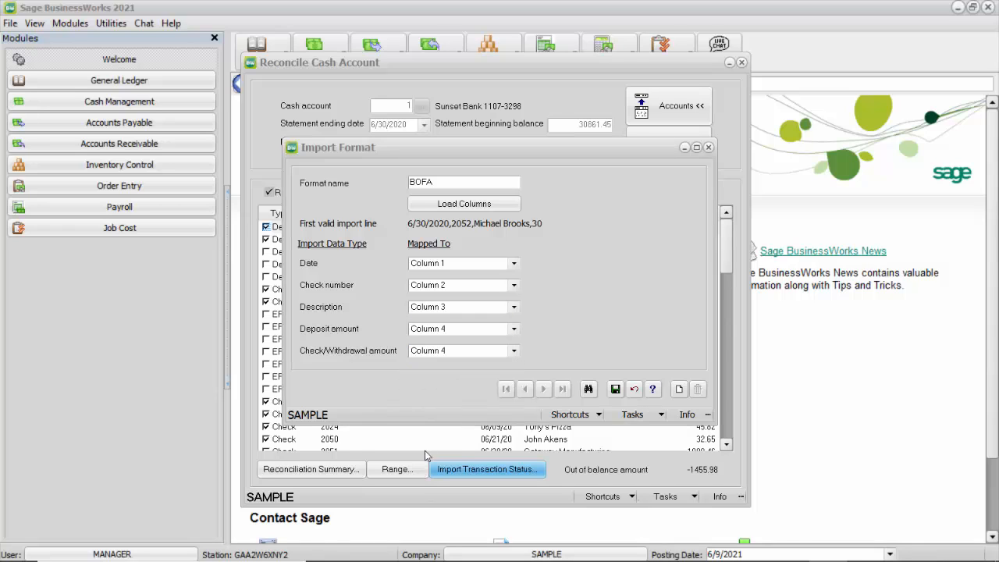
Step: Save the BOFA import format and close the format window
left_click(615, 389)
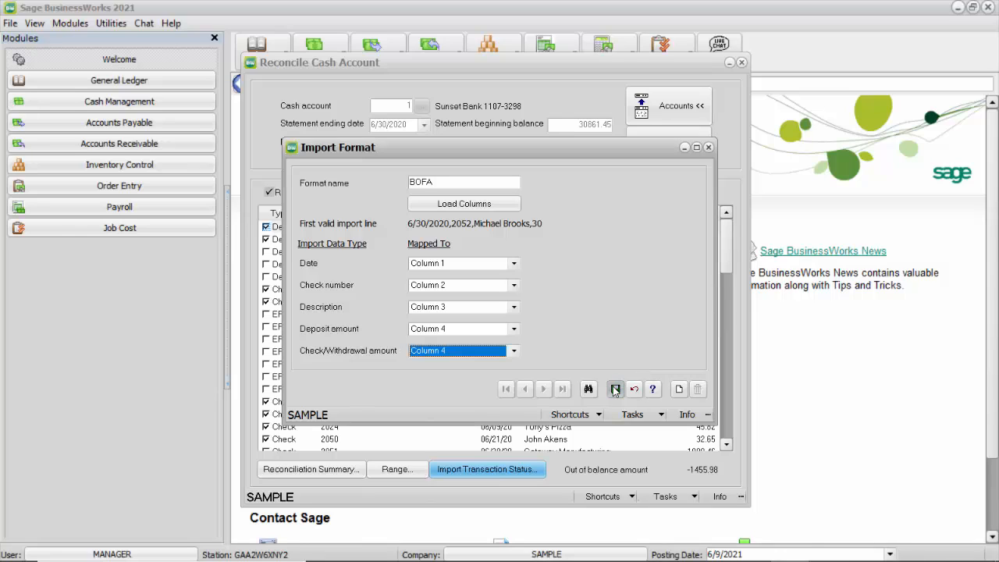
left_click(709, 147)
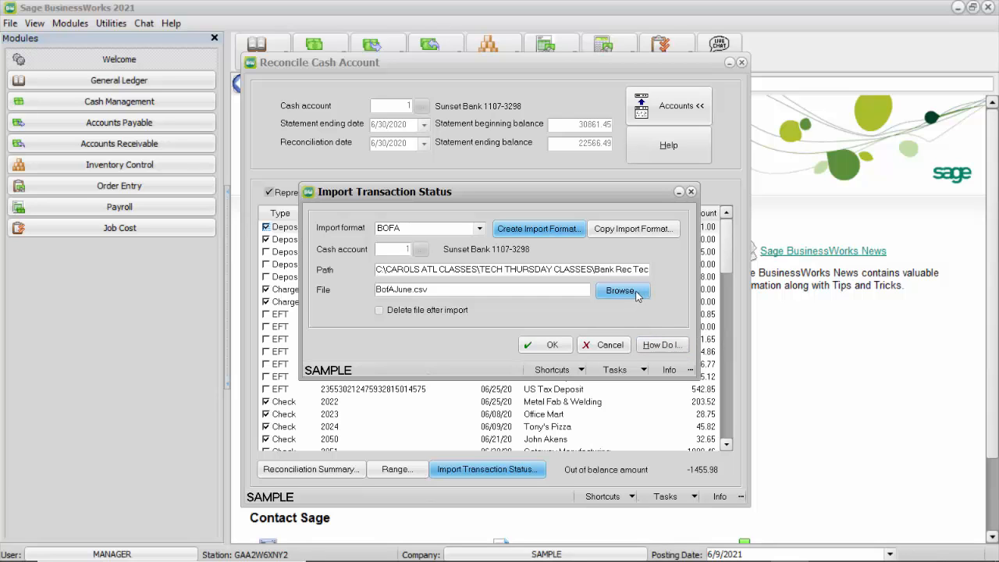
Step: Choose BofAJune.csv as the import file and run the bank transaction import with the BOFA format
left_click(442, 290)
left_click(608, 292)
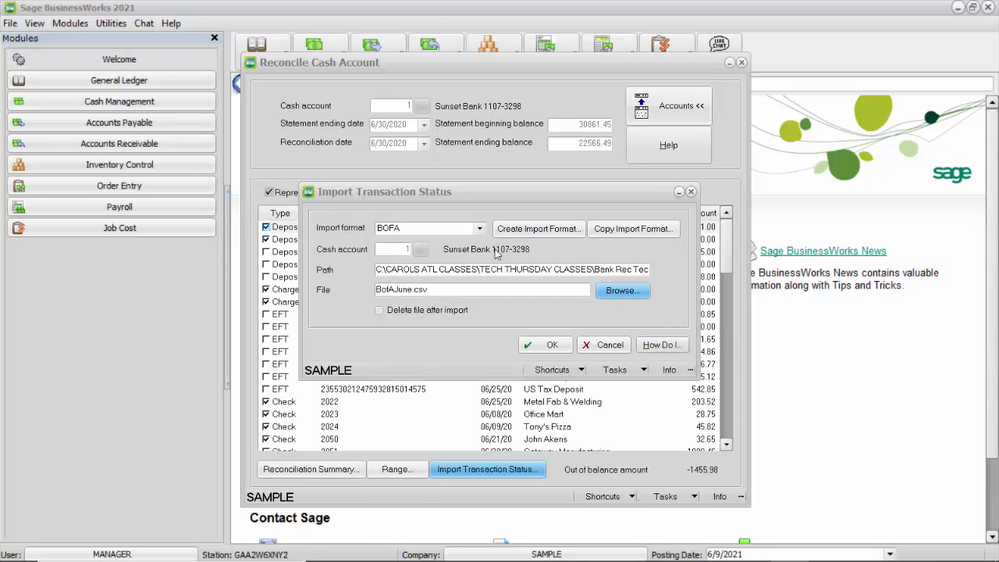
left_click(384, 152)
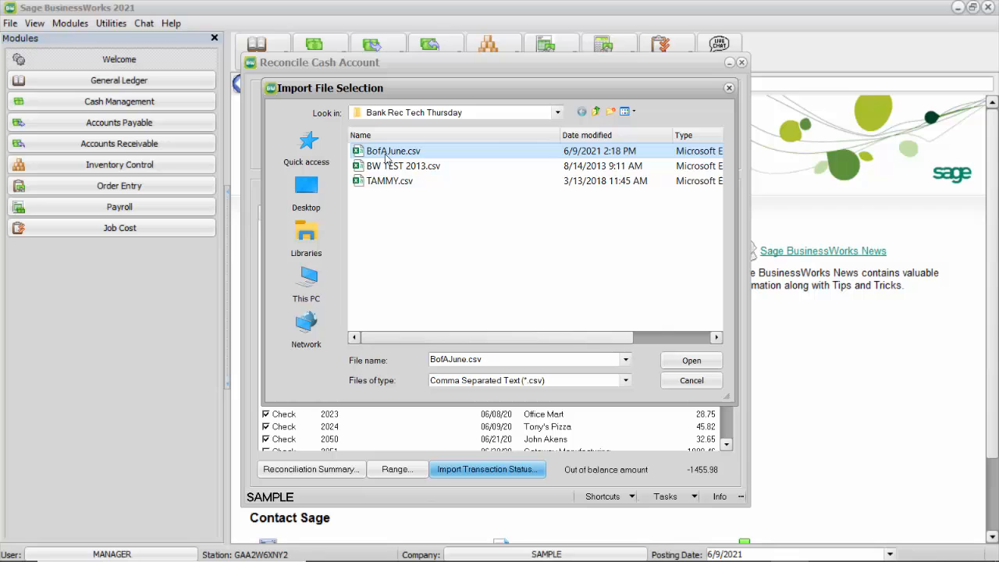
left_click(702, 363)
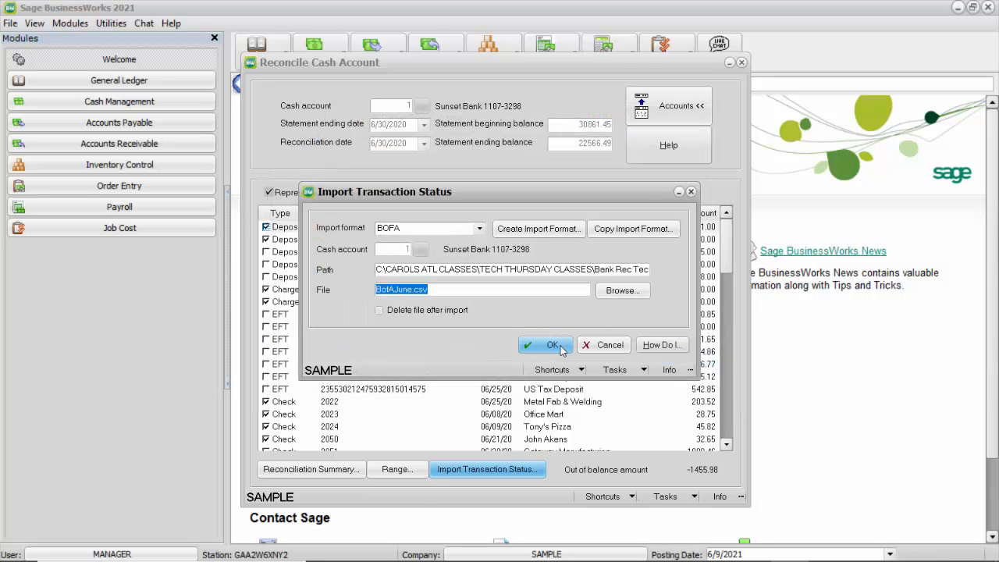
left_click(559, 347)
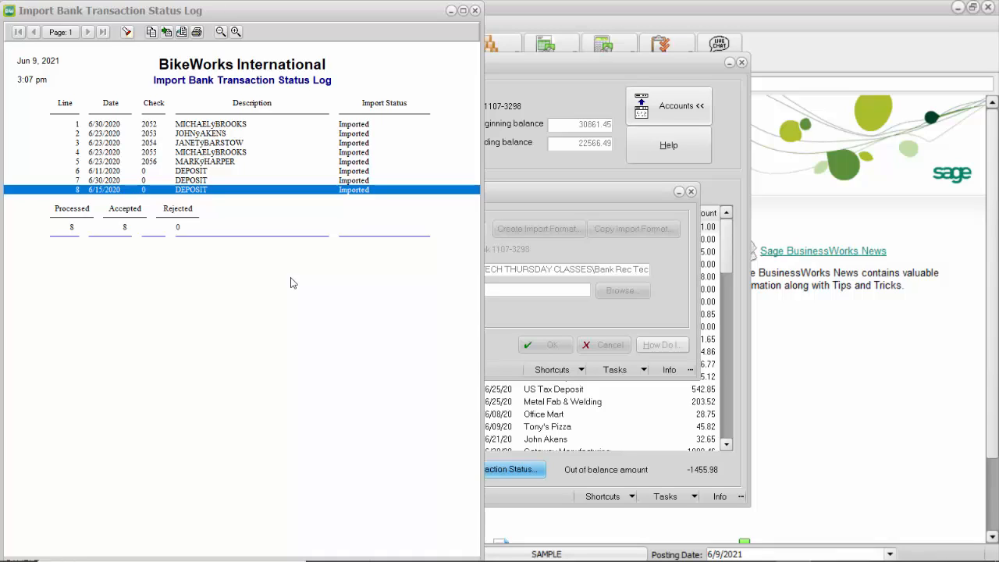
Step: Review the imported lines in the import status log
left_click(239, 127)
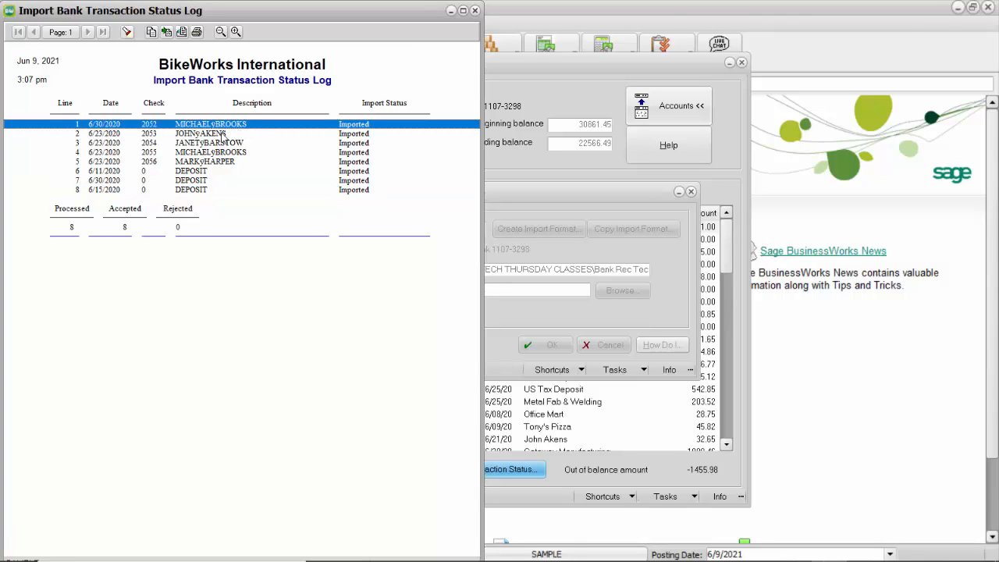
left_click(373, 135)
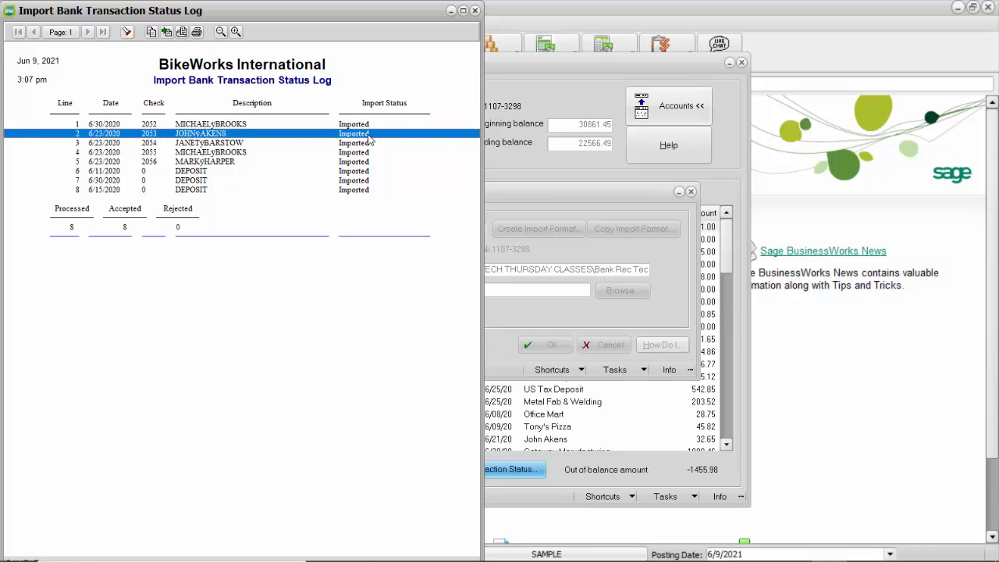
left_click(367, 190)
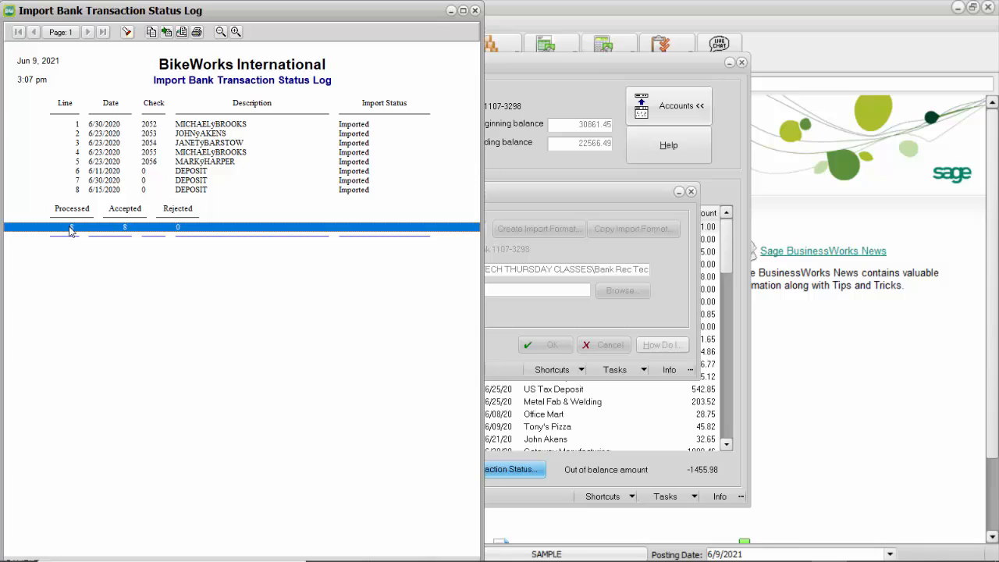
Step: Close the import status log and reposition the Reconcile Cash Account window
left_click(478, 11)
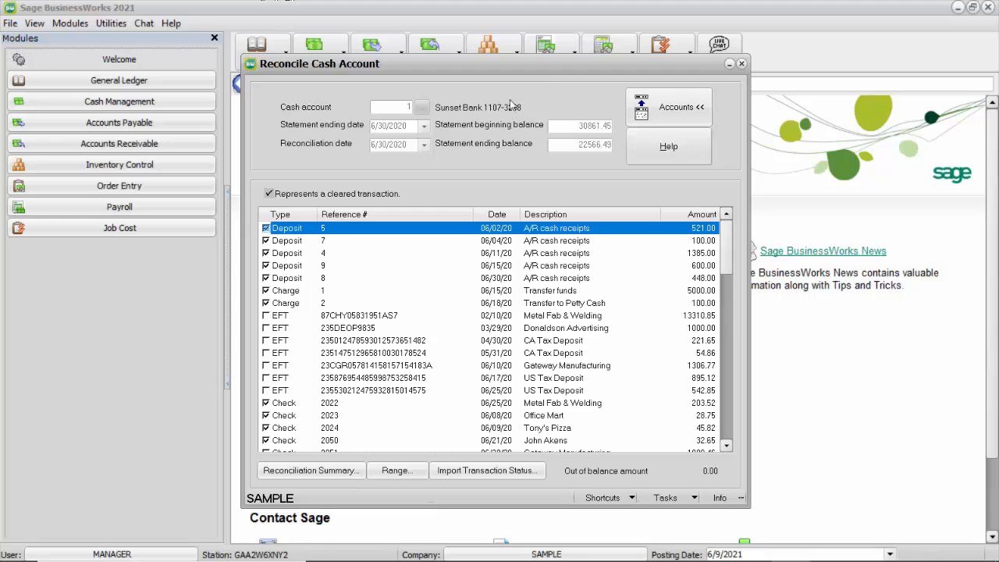
left_click_drag(548, 70, 507, 67)
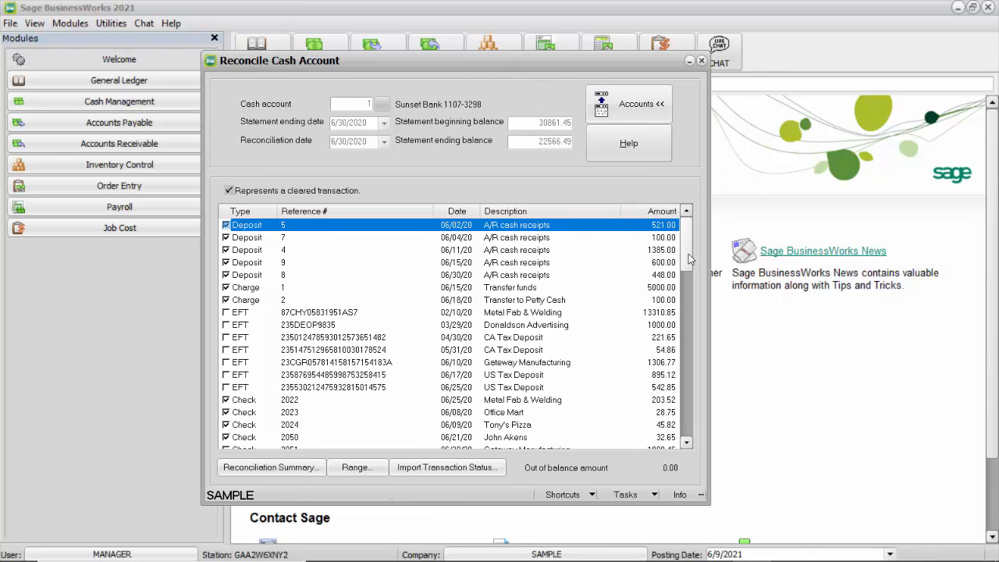